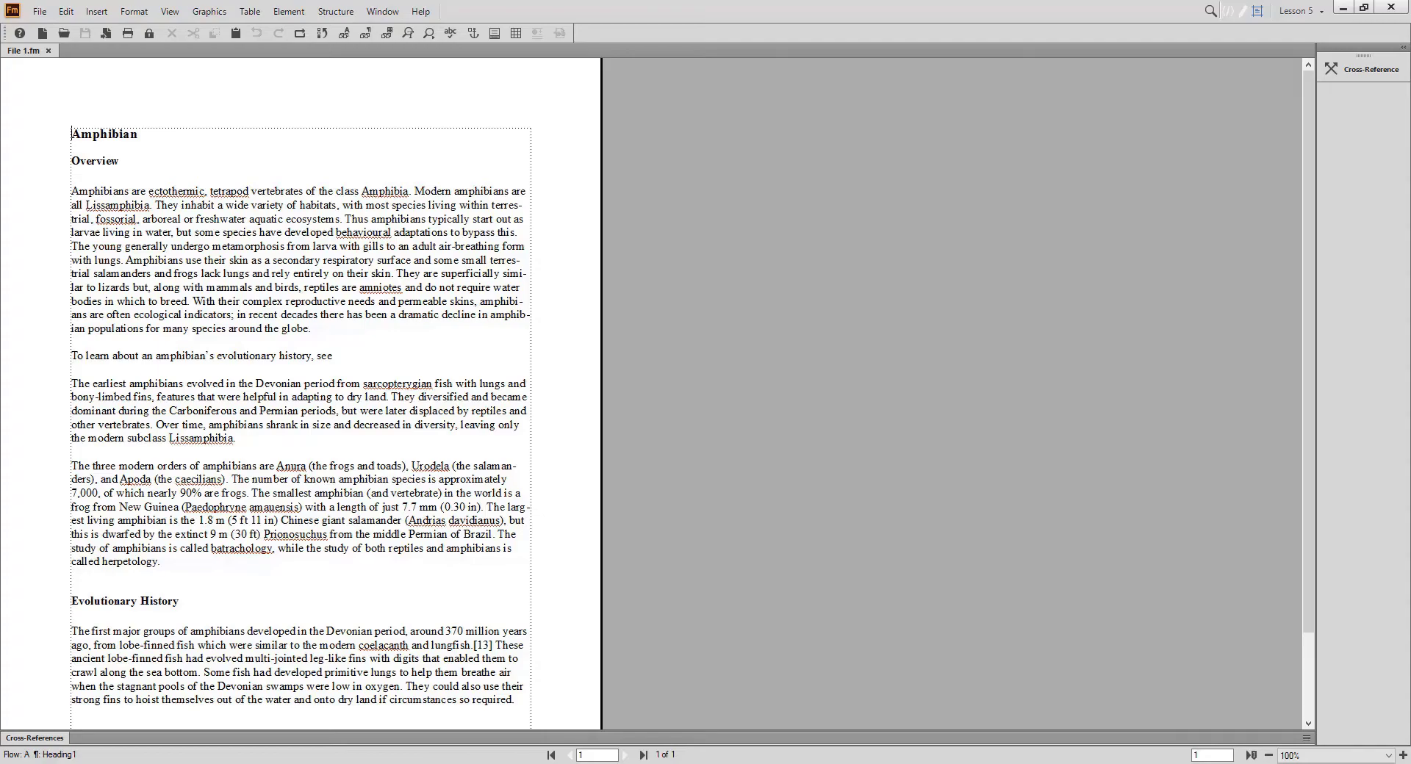
Start a cross-reference after "To learn about an amphibian's evolutionary history, see", using the current document as source and Paragraphs as source type.
left_click(149, 602)
left_click(336, 355)
left_click(1363, 69)
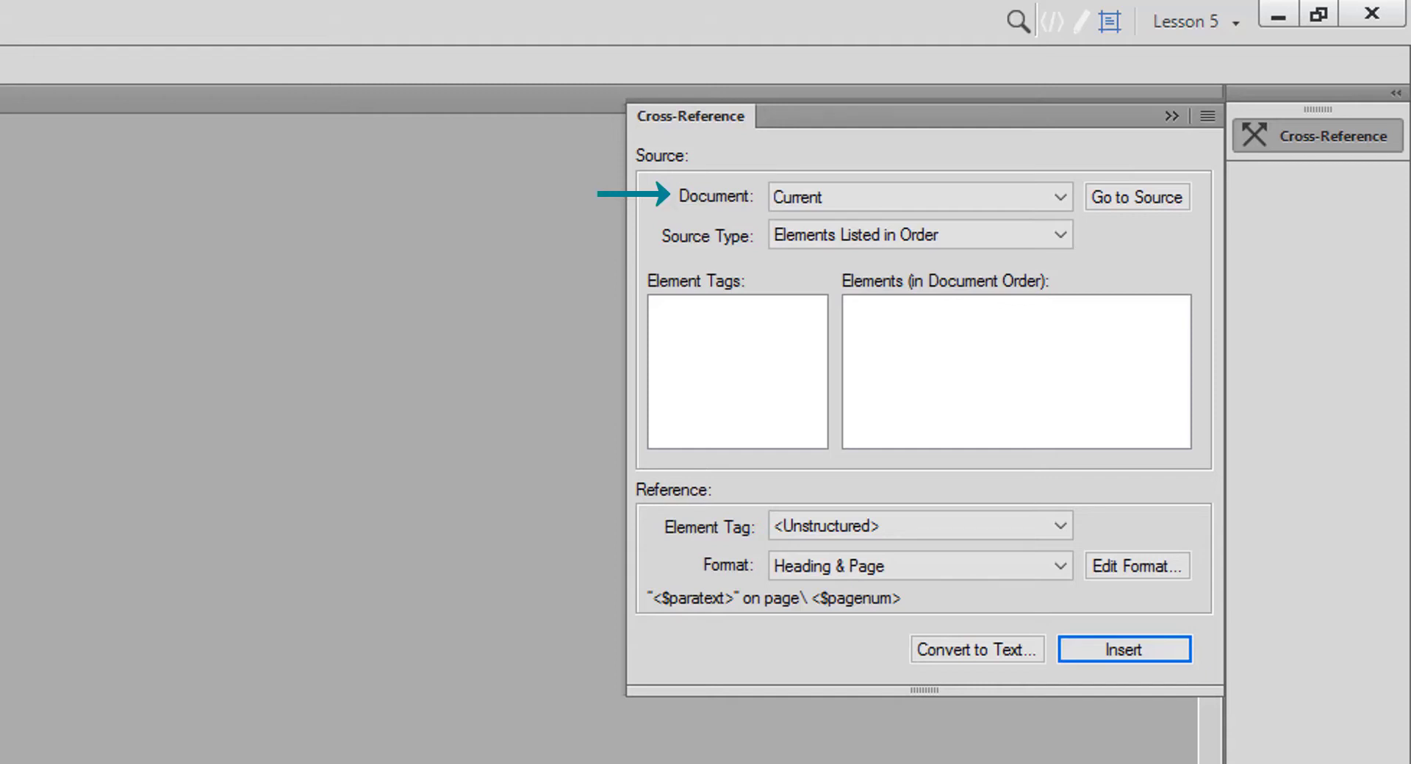
left_click(1059, 197)
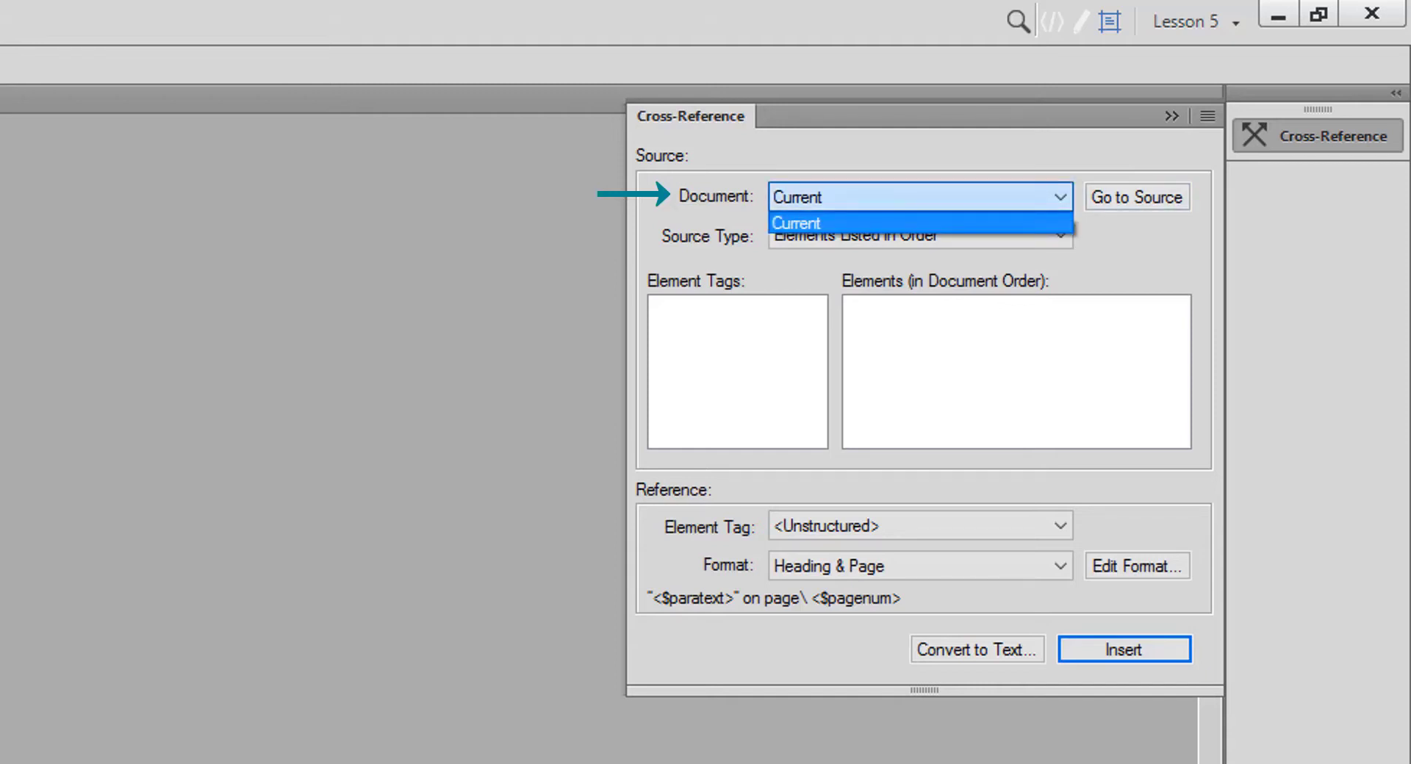
key("Return")
key("Tab")
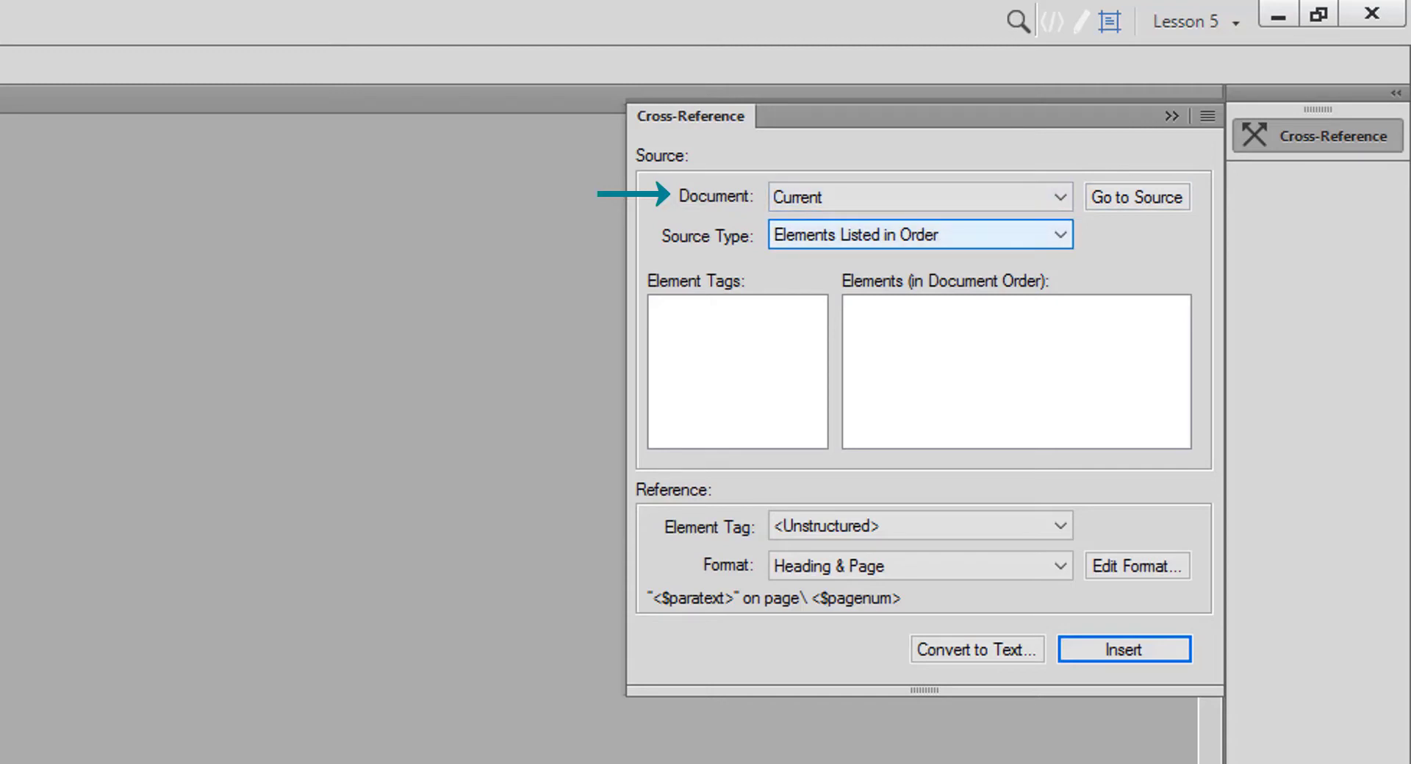
key("Tab")
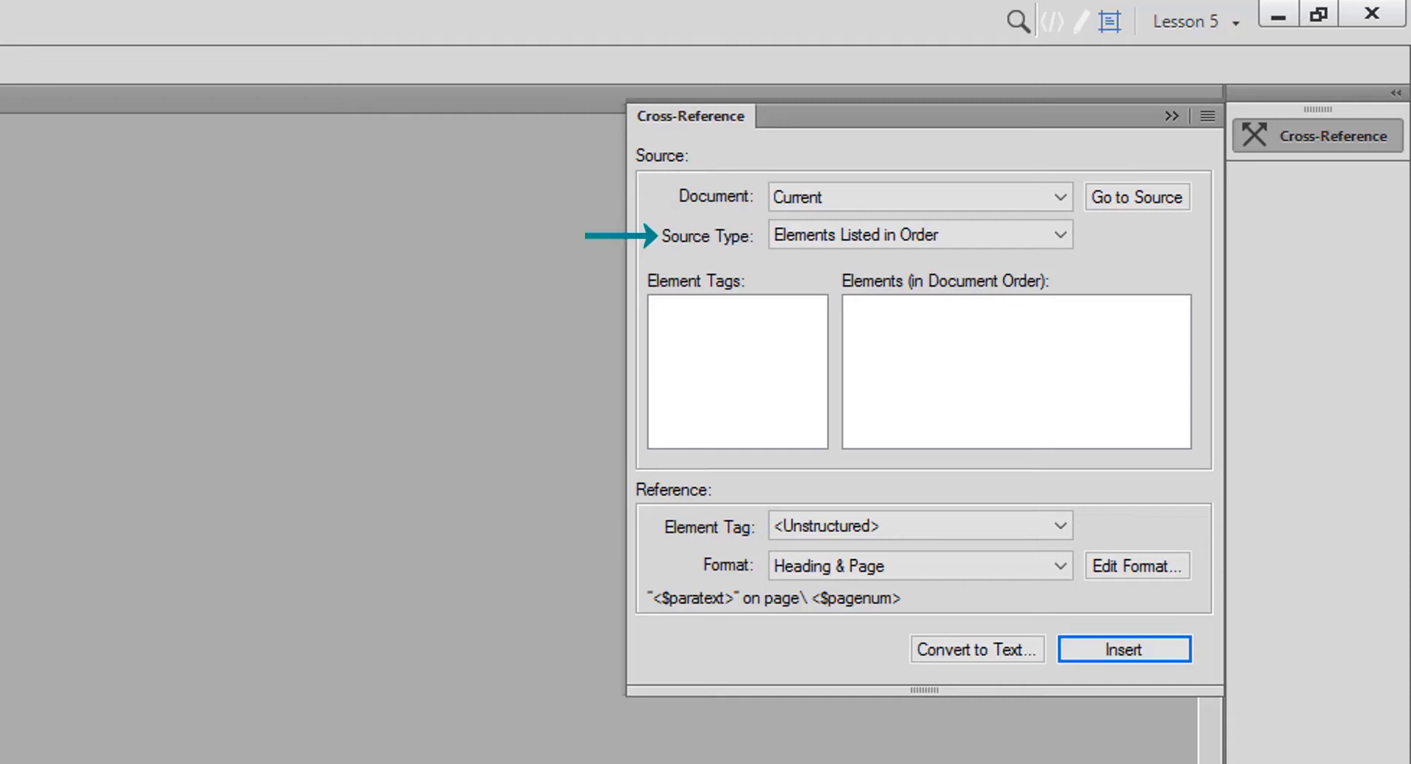
left_click(1060, 235)
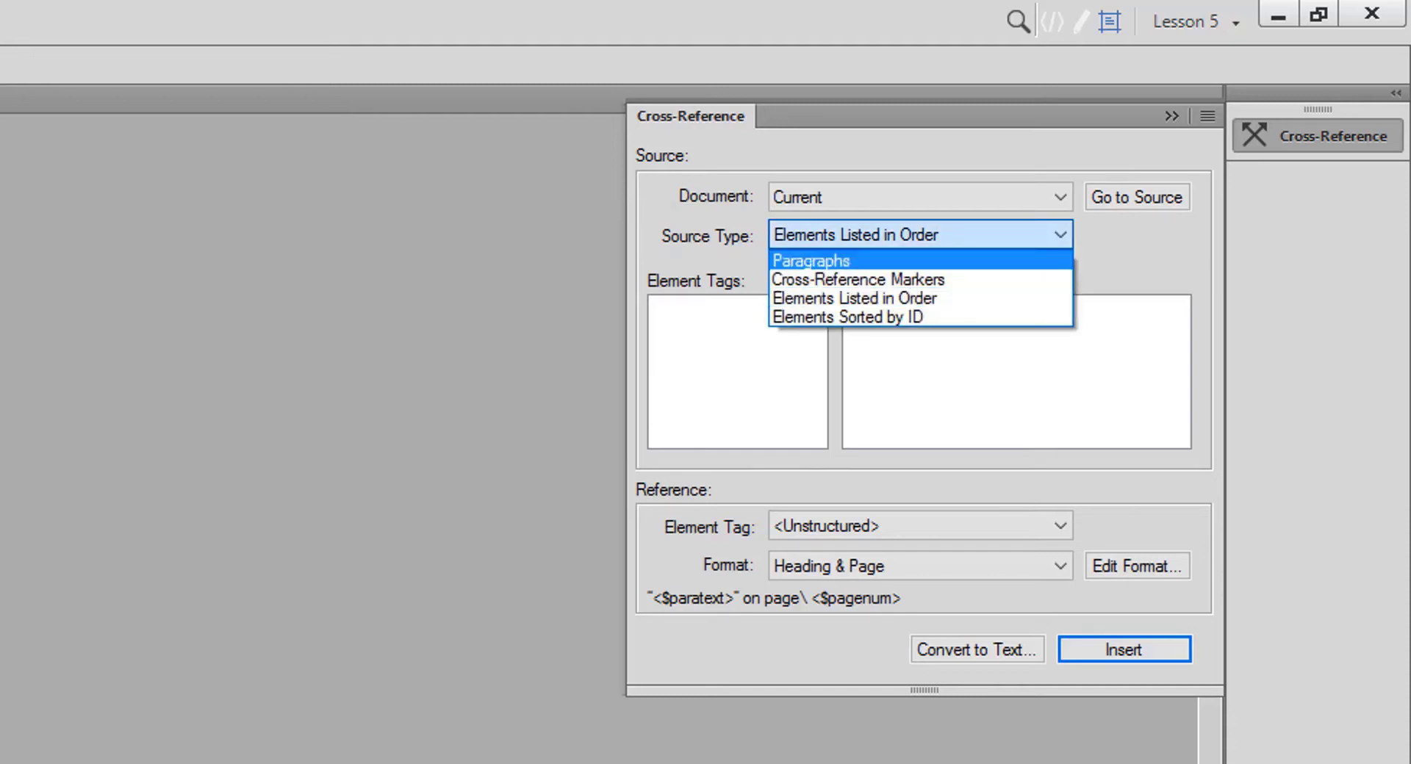
left_click(811, 261)
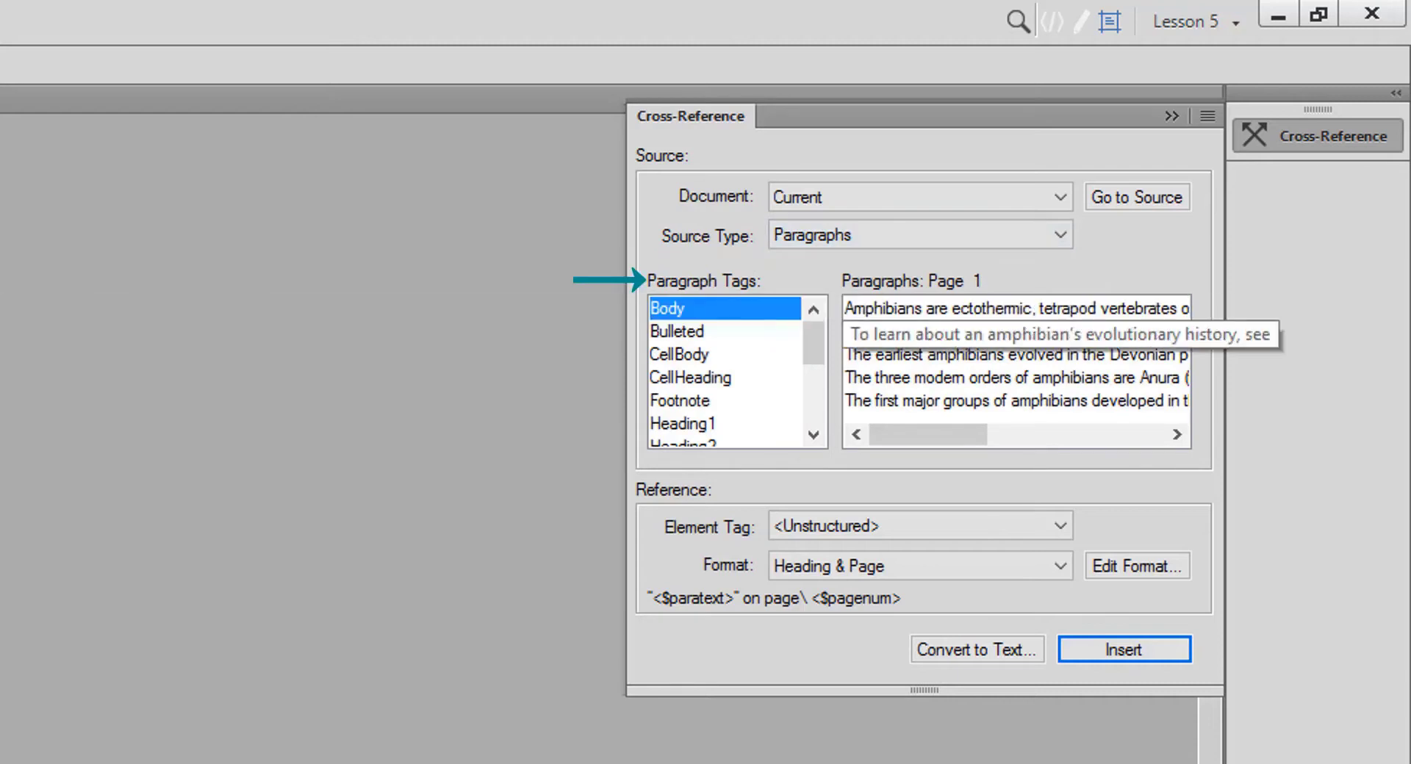
Insert the cross-reference to the Heading2 paragraph "Evolutionary History" in the Heading & Page format and collapse the cross-reference settings.
left_click(812, 434)
left_click(812, 435)
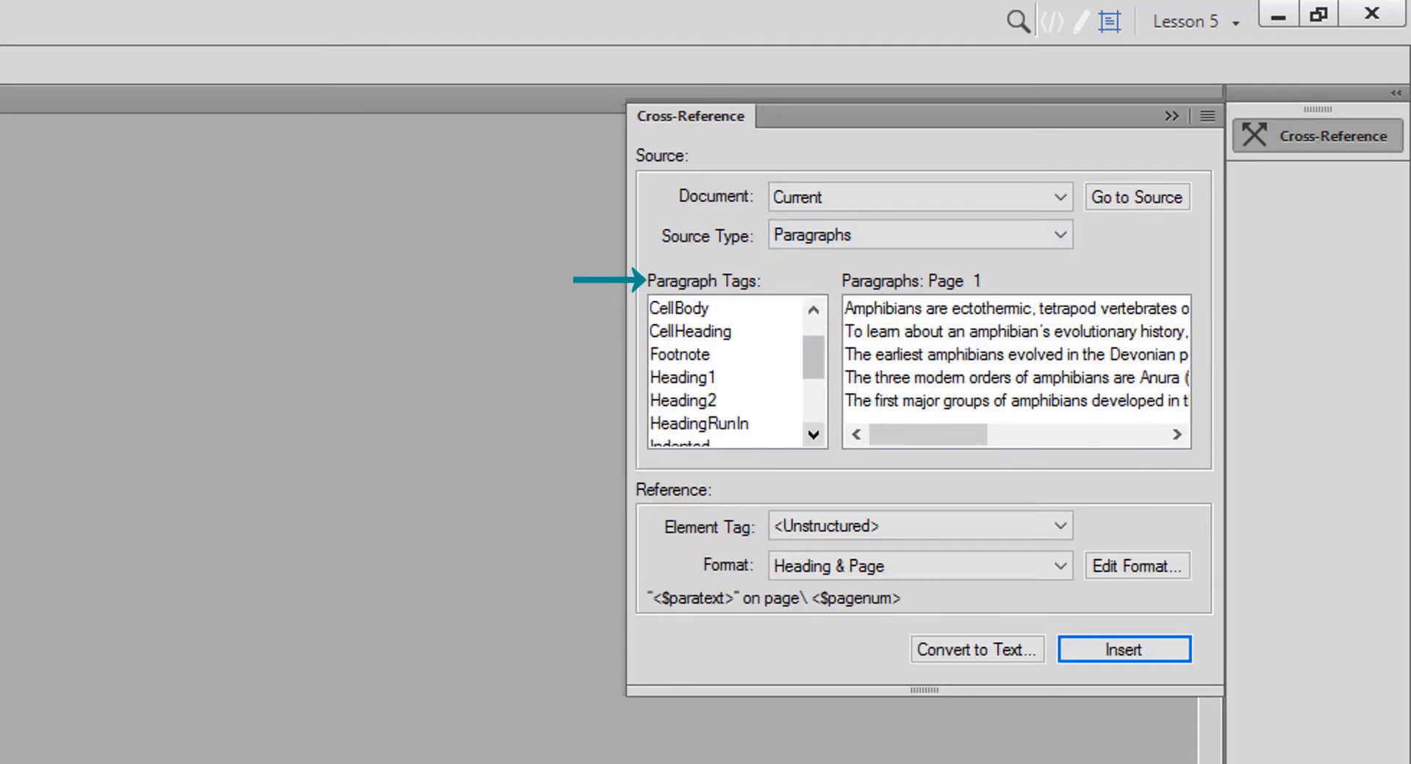
left_click(725, 401)
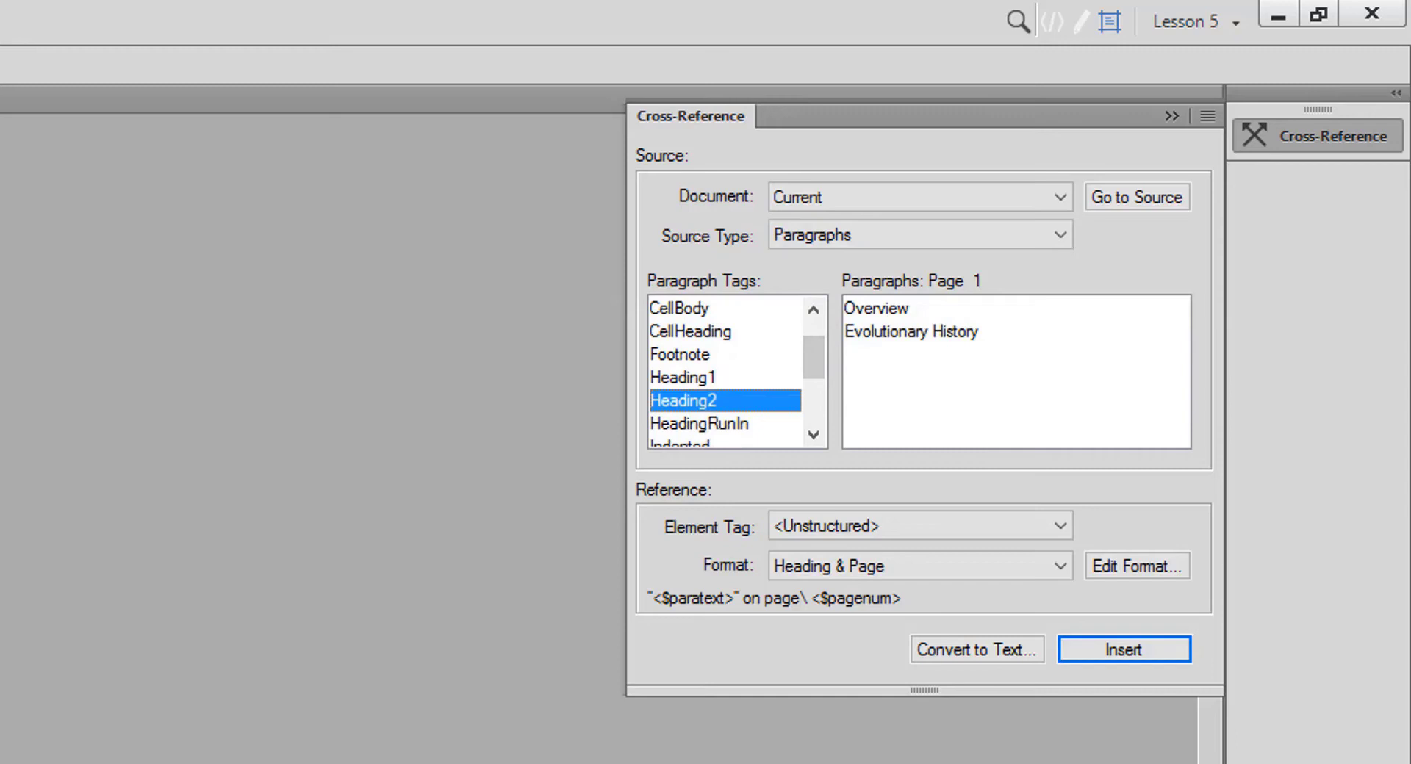
left_click(911, 332)
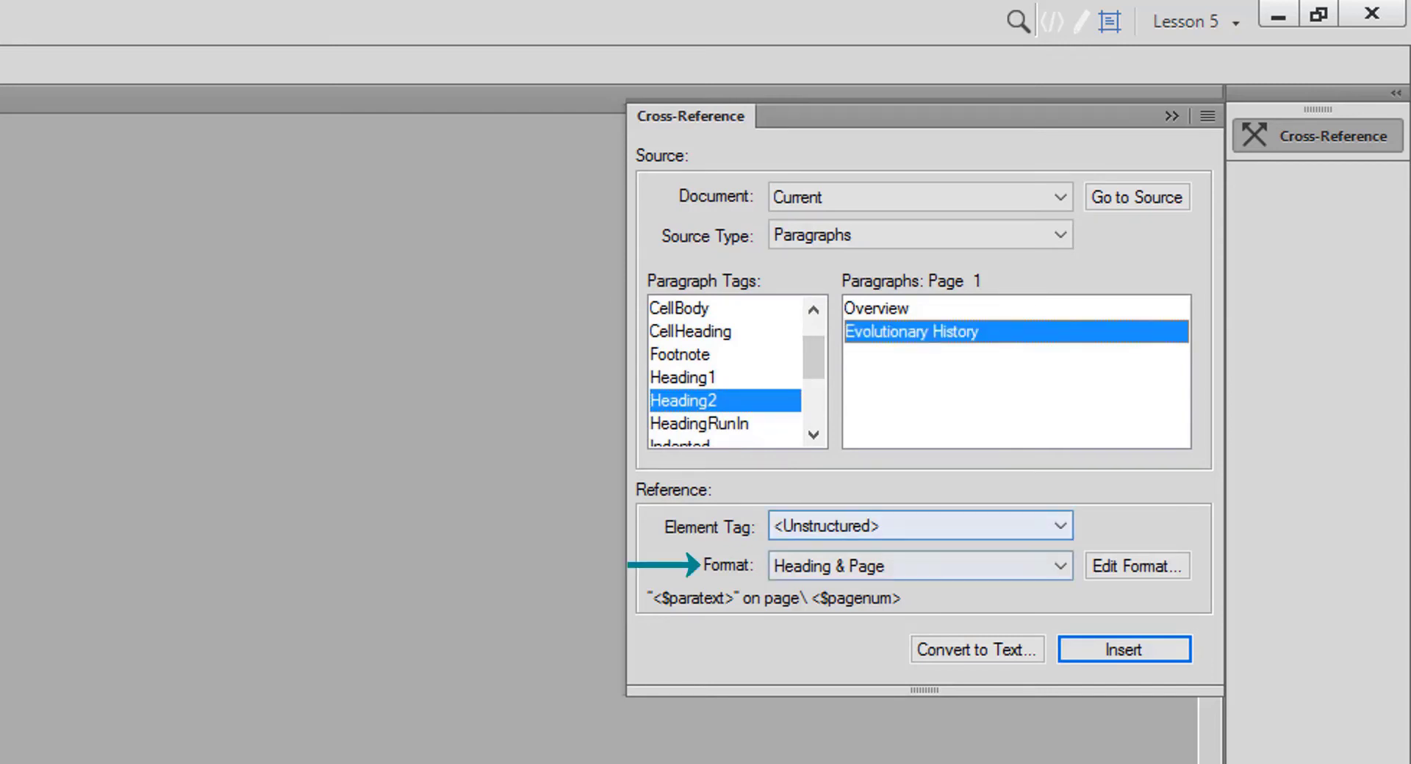
left_click(1059, 566)
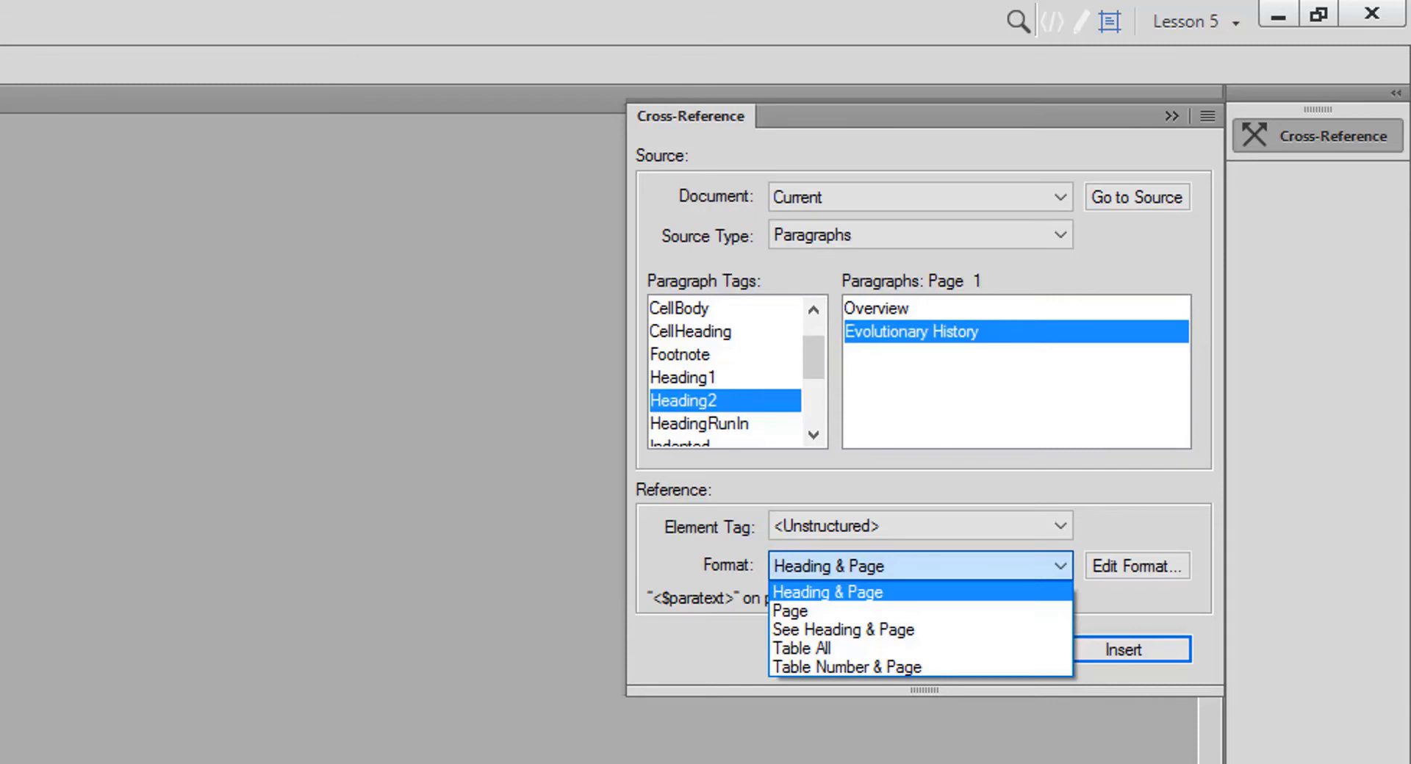
key("Return")
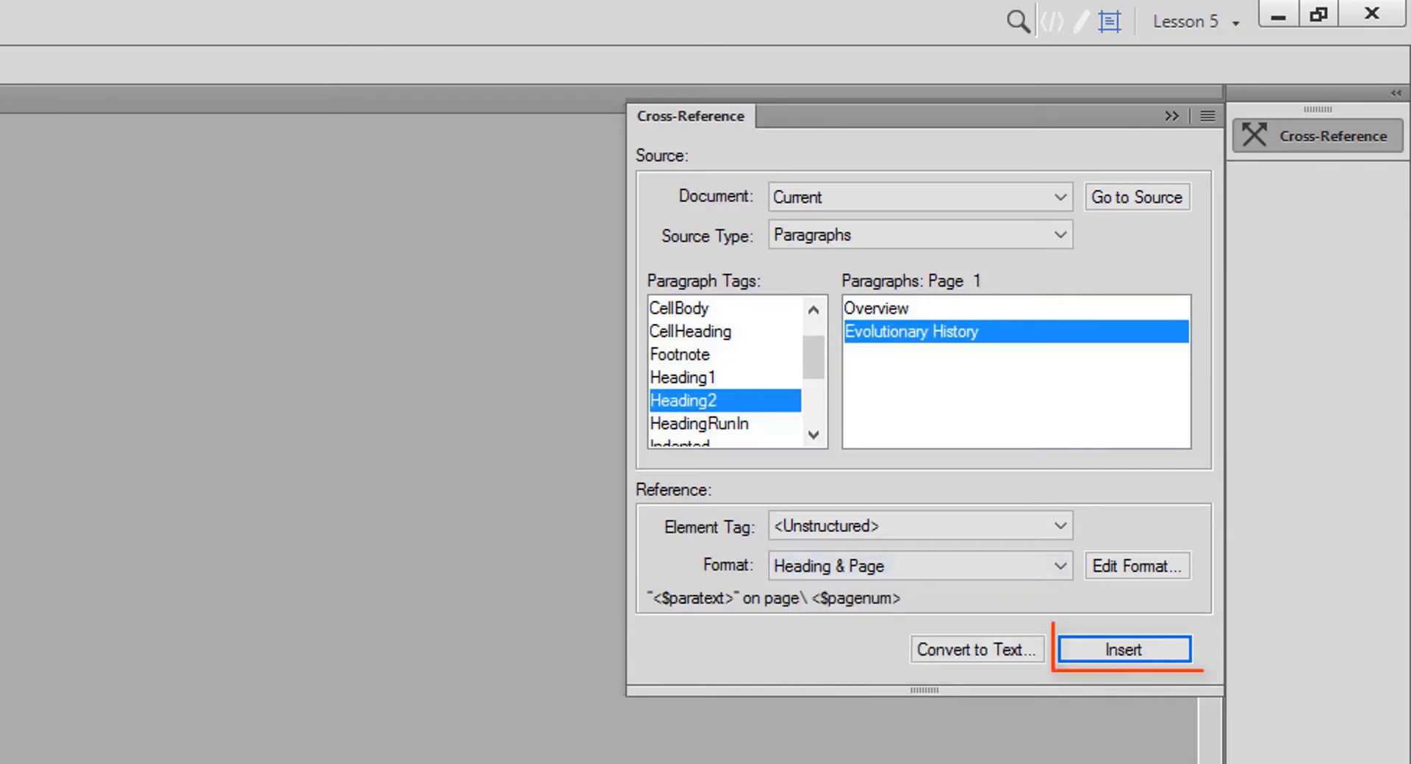
key("Return")
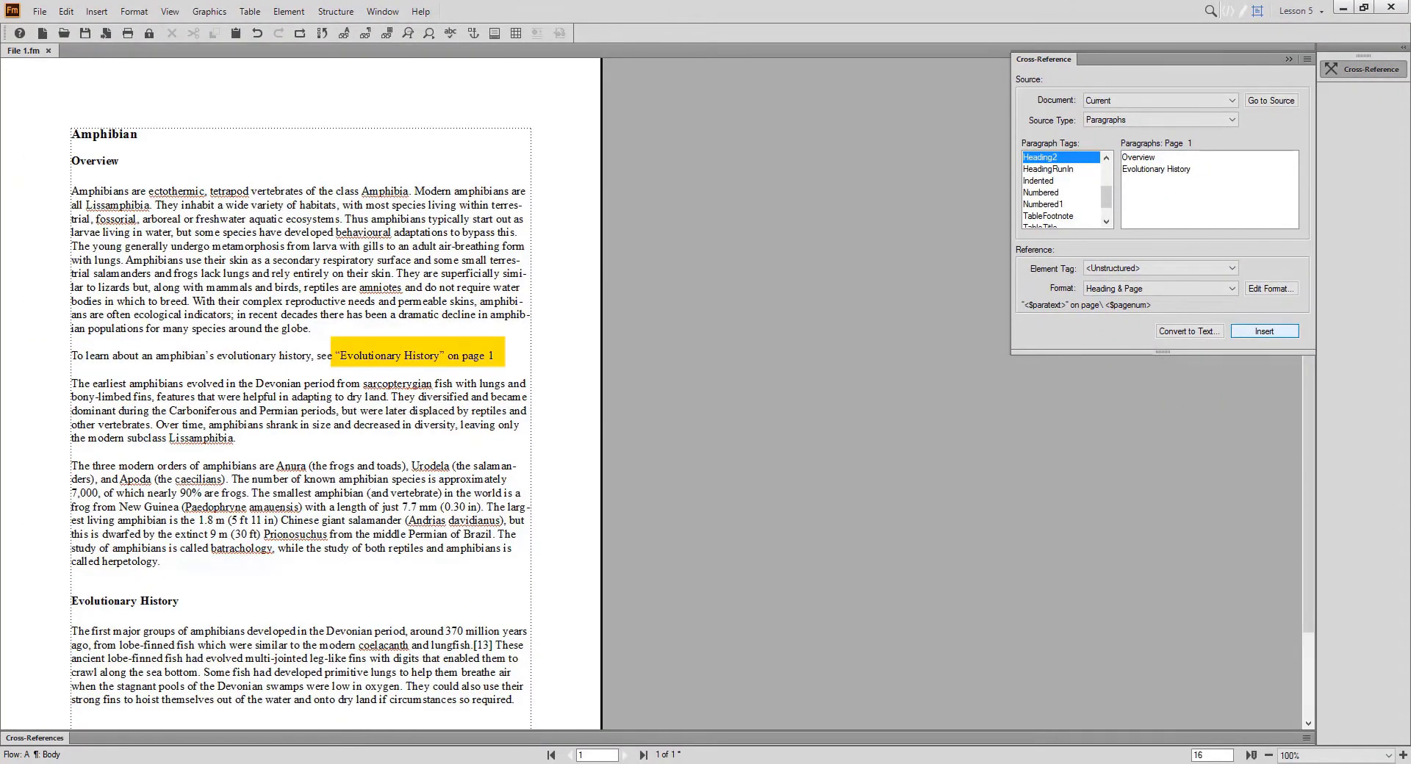
left_click(1288, 59)
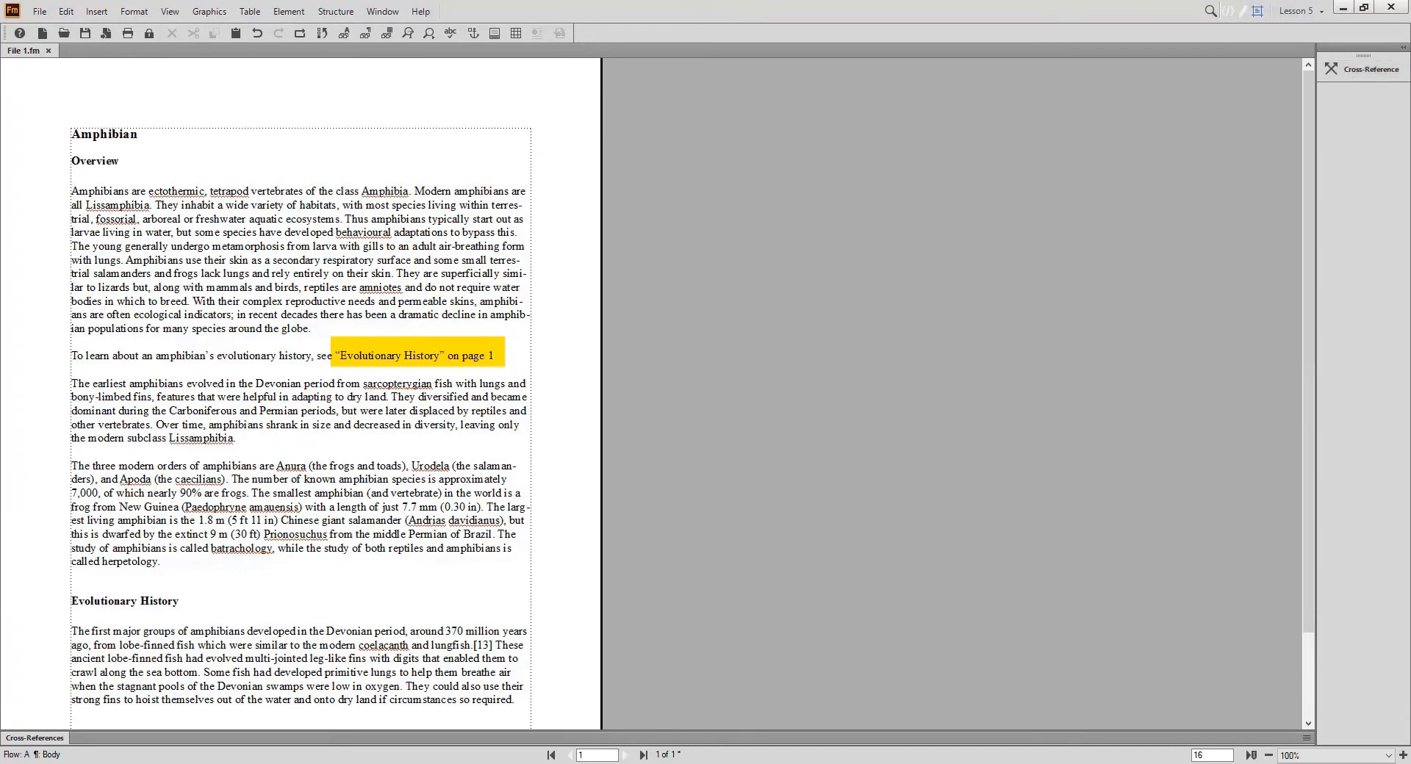
Follow the inserted "Evolutionary History" cross-reference to its source heading.
left_click(414, 356)
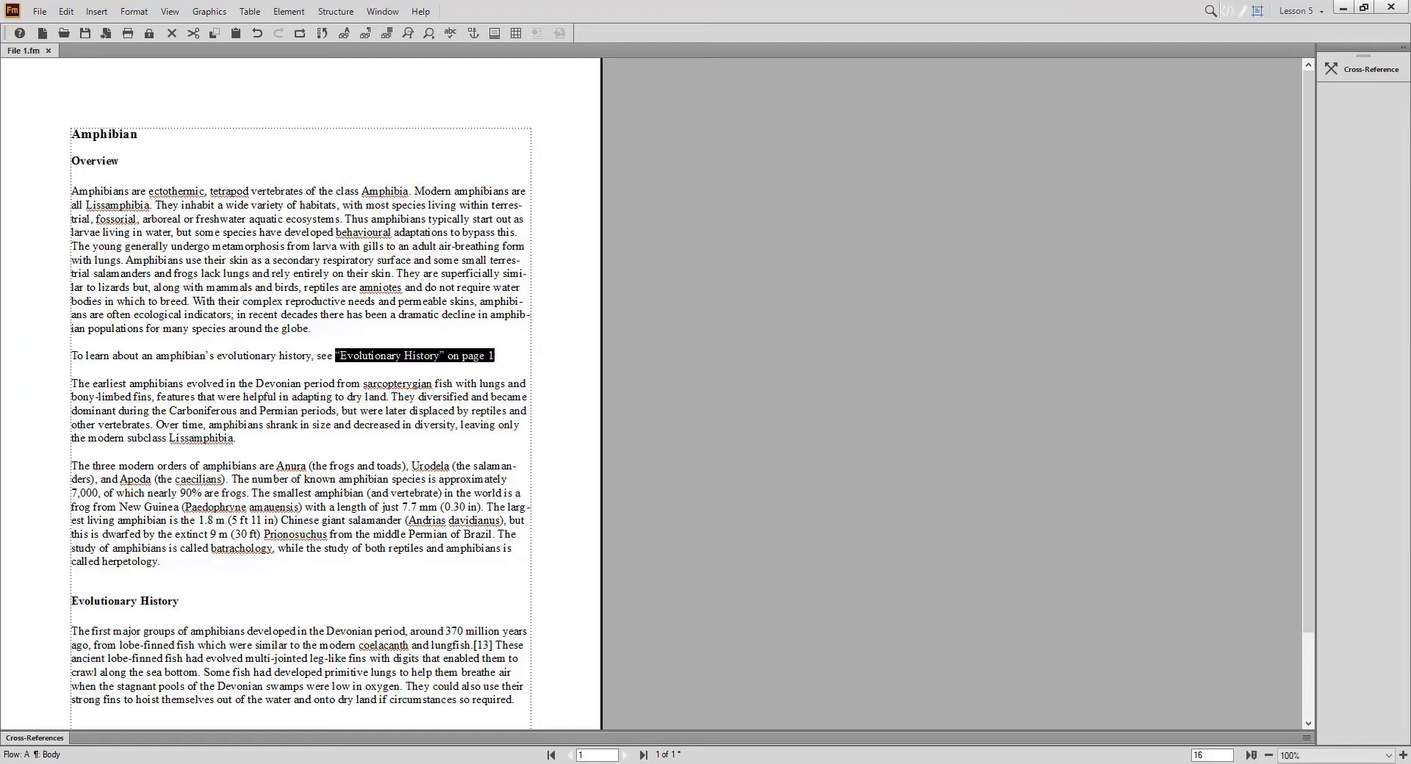
key("ctrl+alt")
left_click(467, 358, "ctrl+alt")
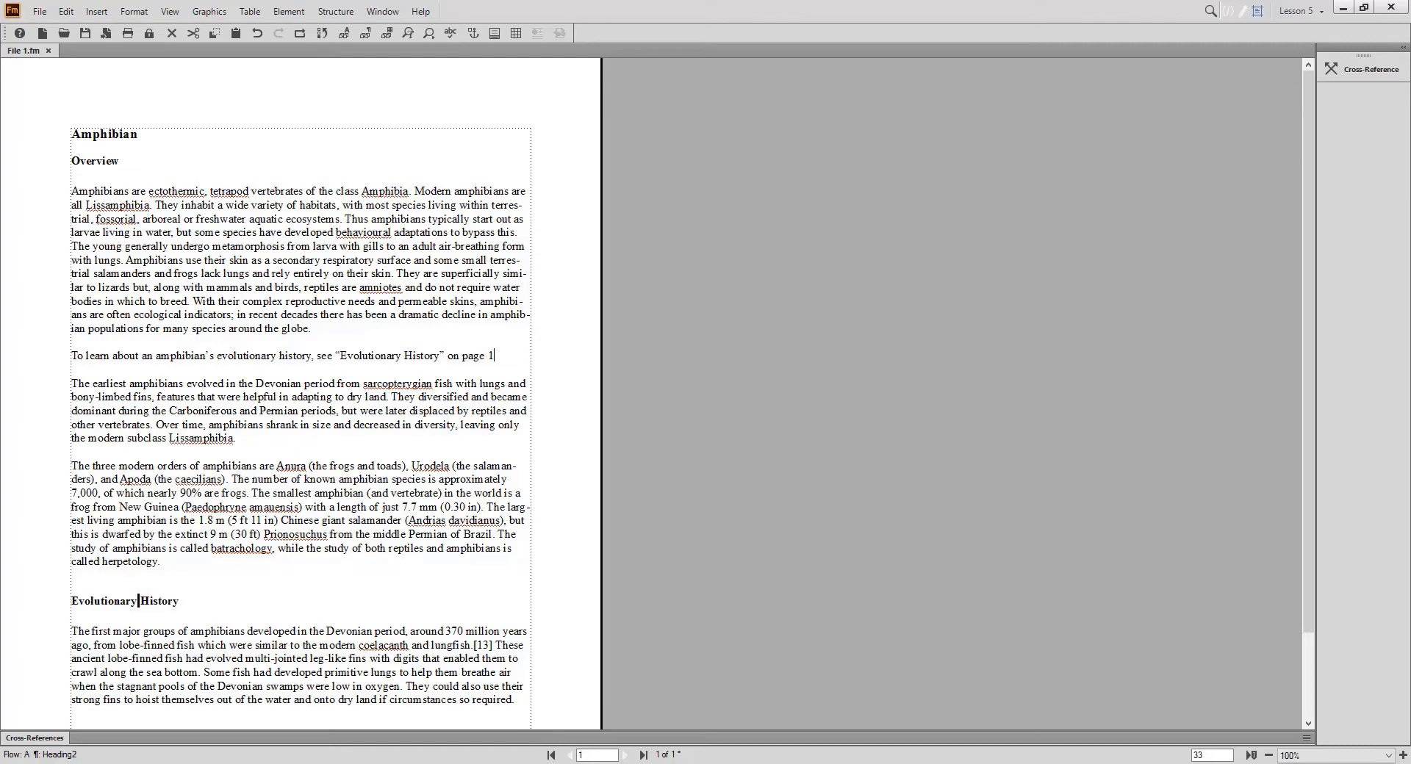
Replace the "Evolutionary History" heading text with "Amphibian History" and save the document.
left_click(138, 601)
key("ctrl+s")
triple_click(138, 601)
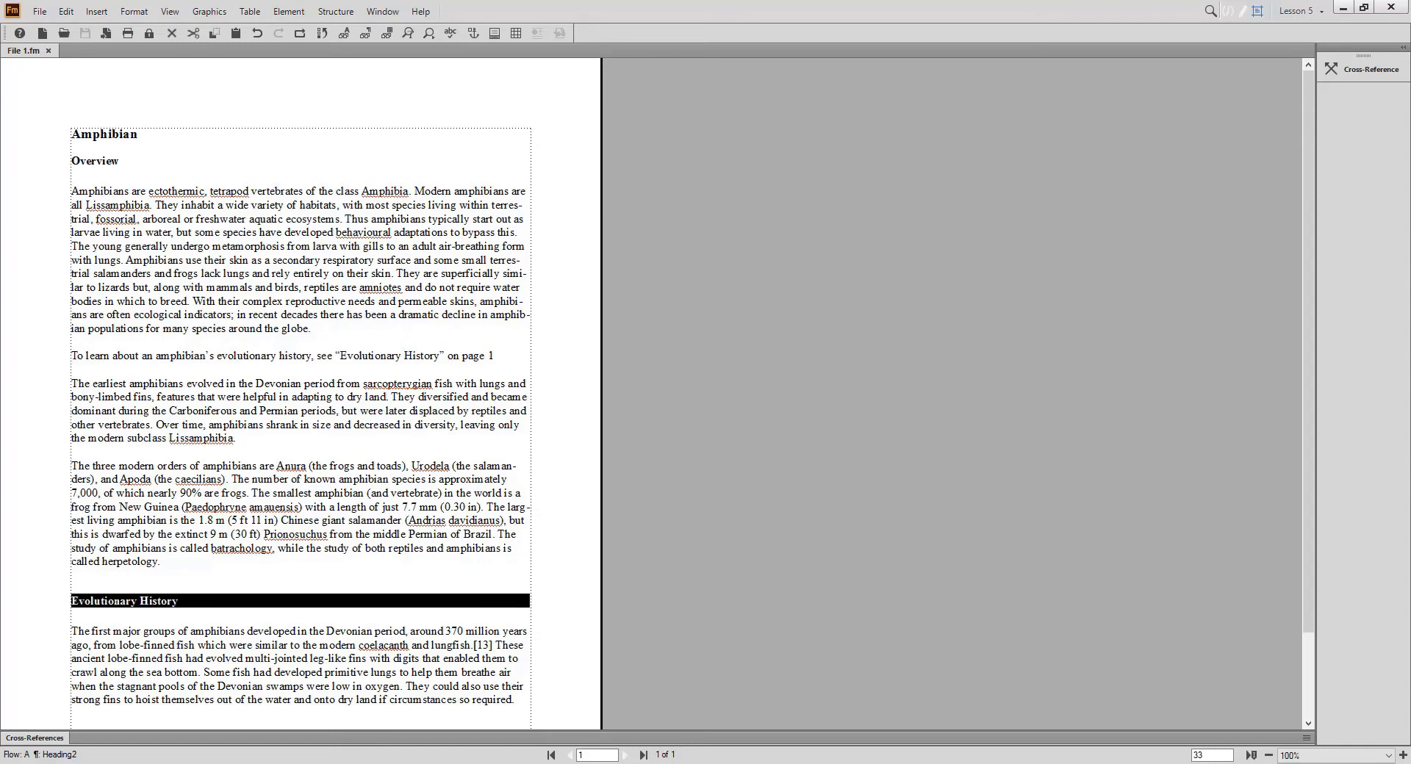
key("shift+Left")
key("Delete")
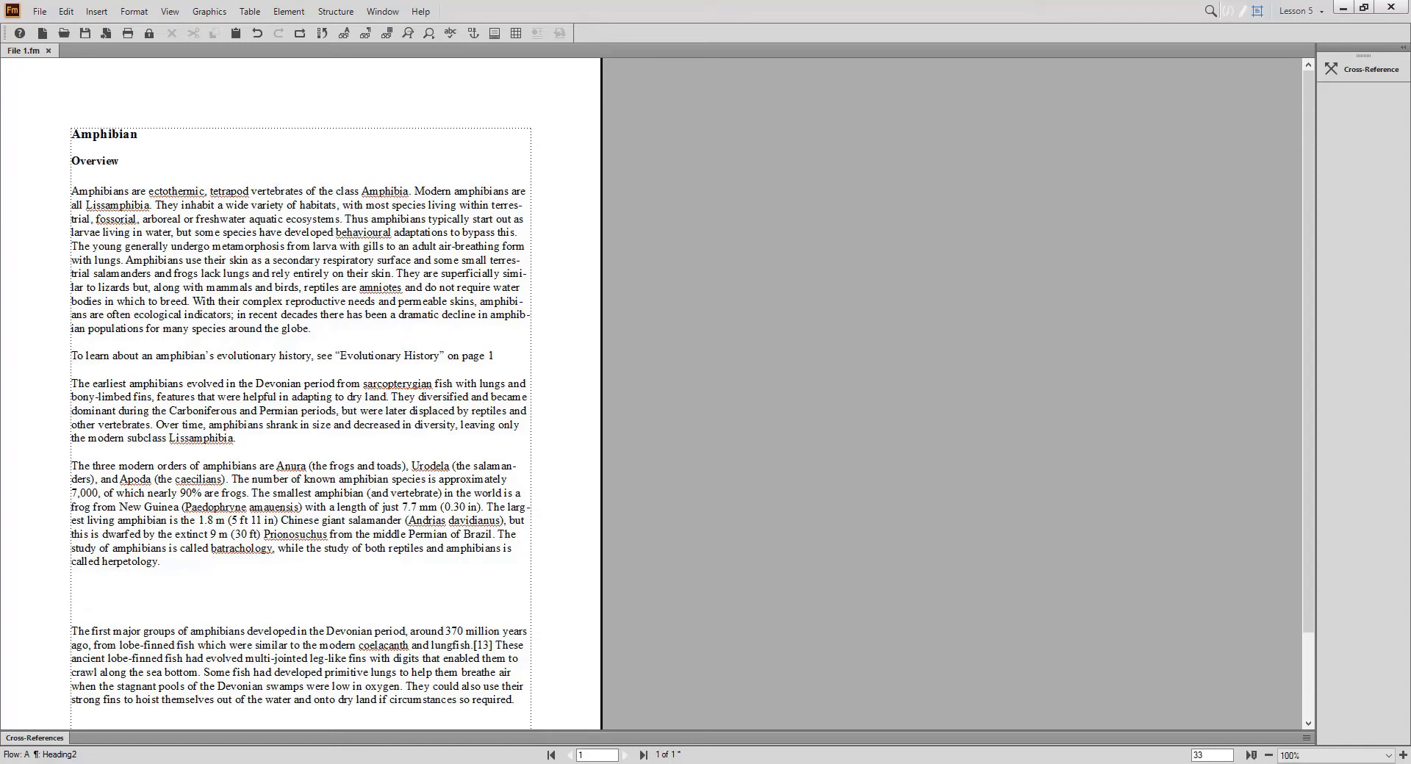
type("Amphibian History")
key("ctrl+s")
List the document's cross-references, open the "Evolutionary History" reference in the text for editing, and set its source type to Paragraphs.
left_click(35, 737)
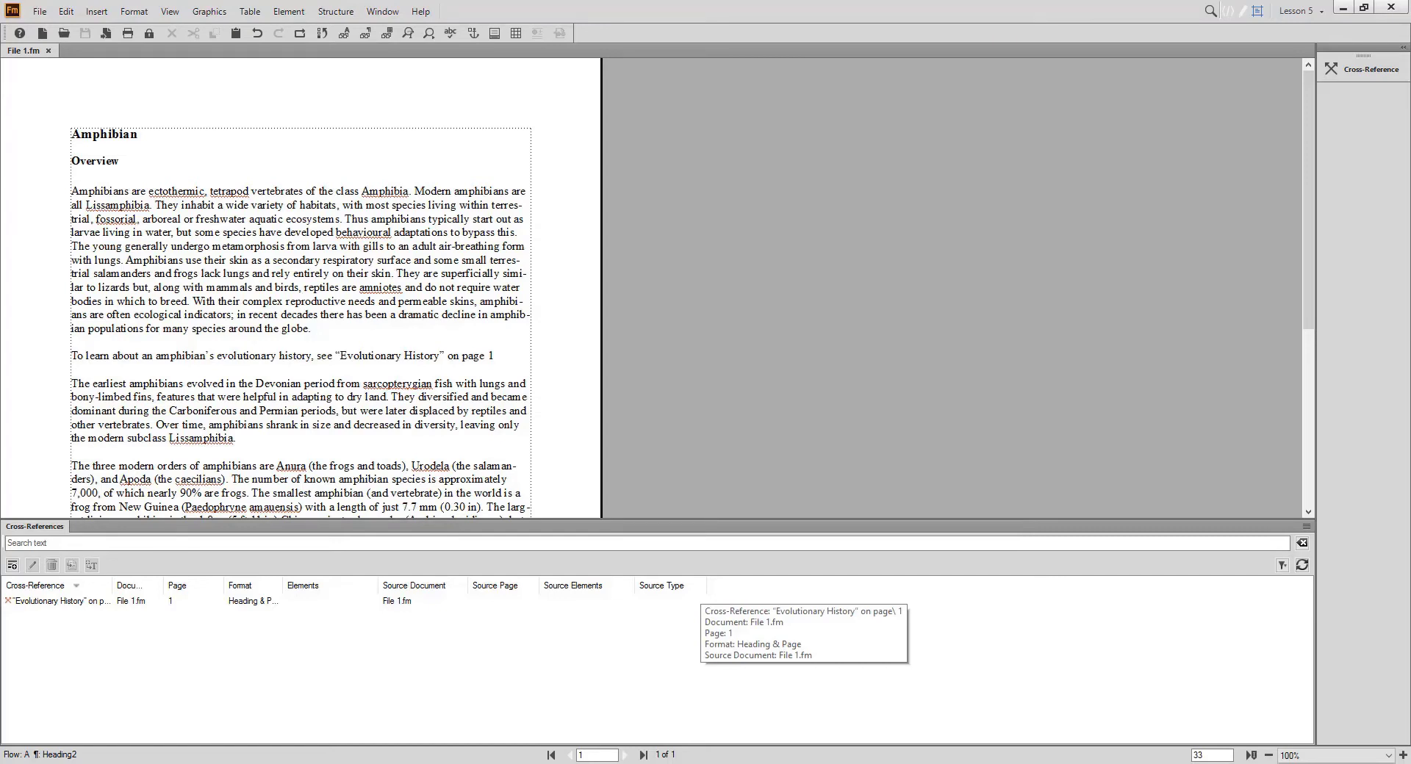
double_click(414, 356)
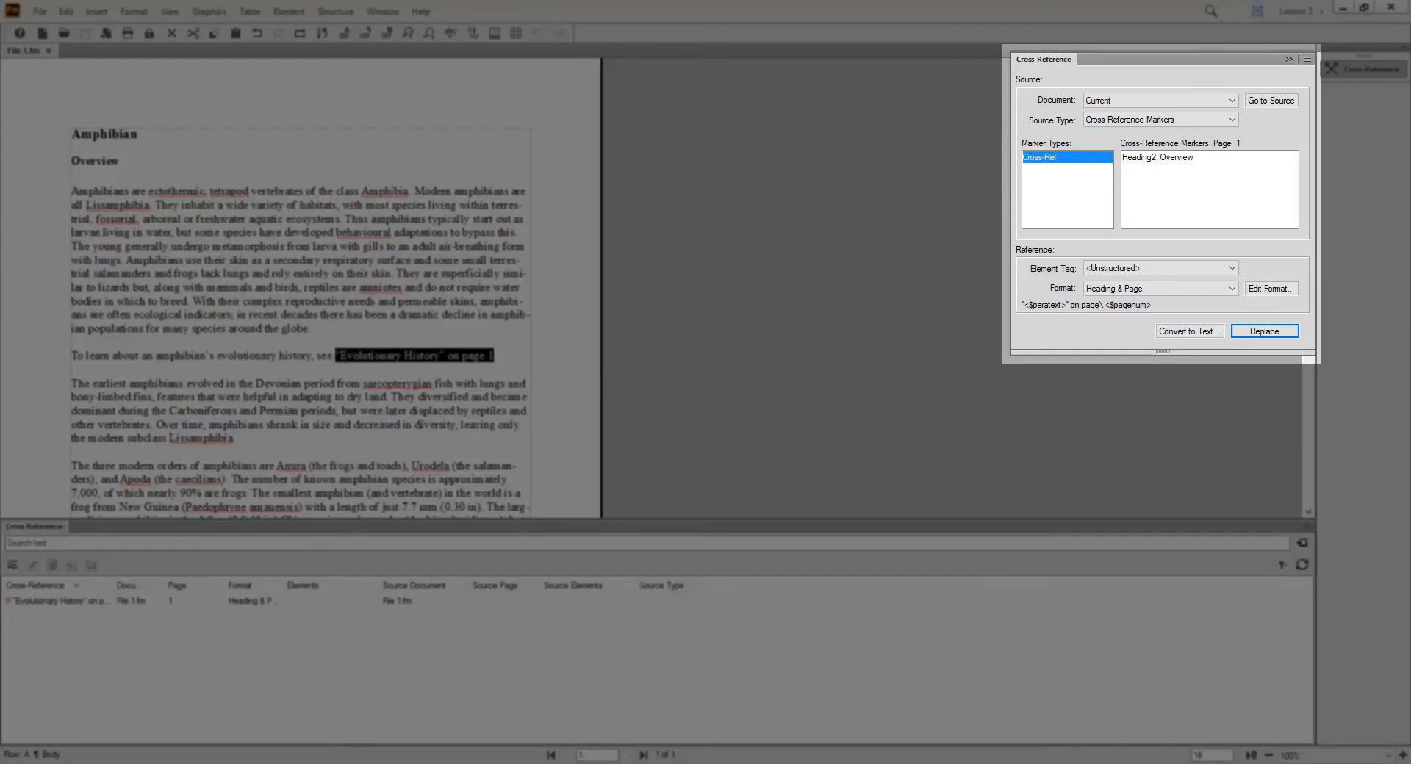
left_click(1232, 120)
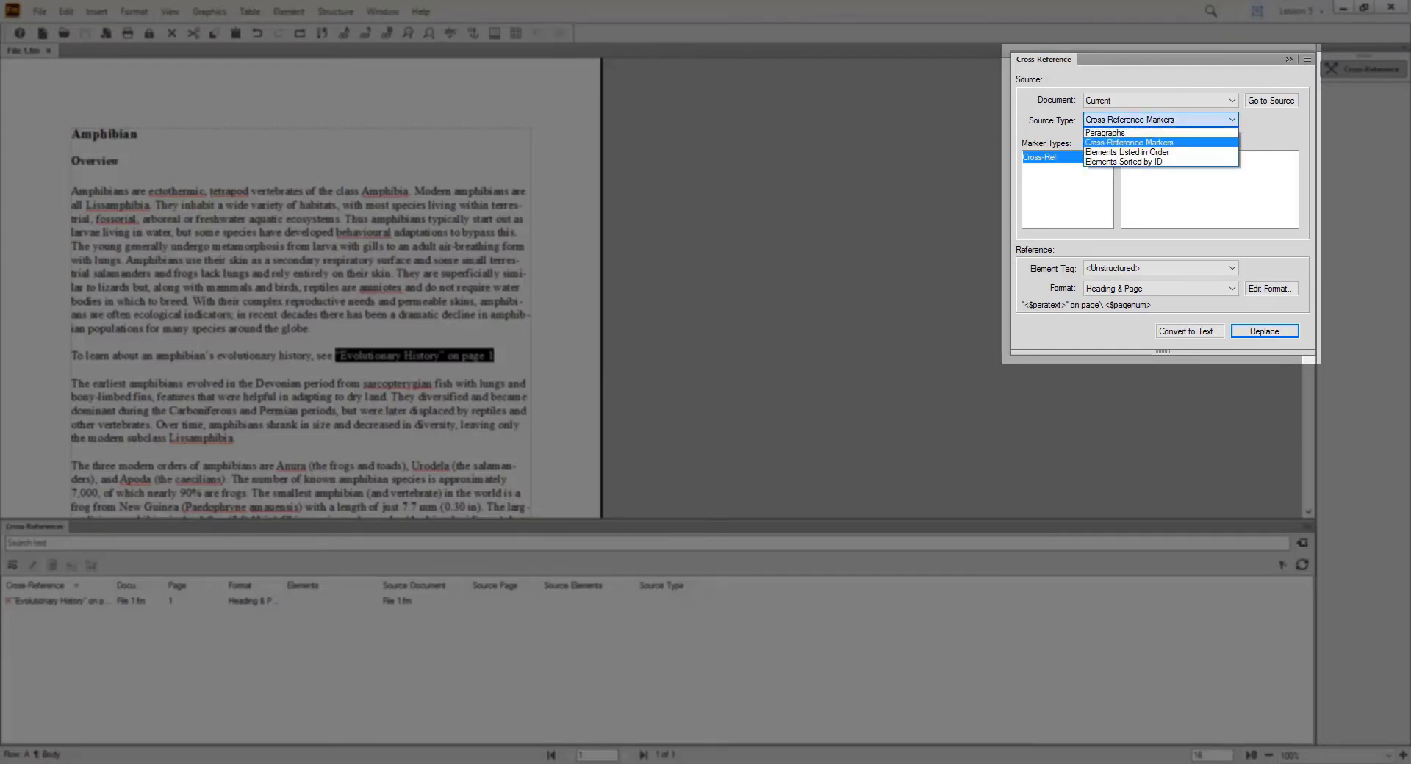
key("Up")
key("Return")
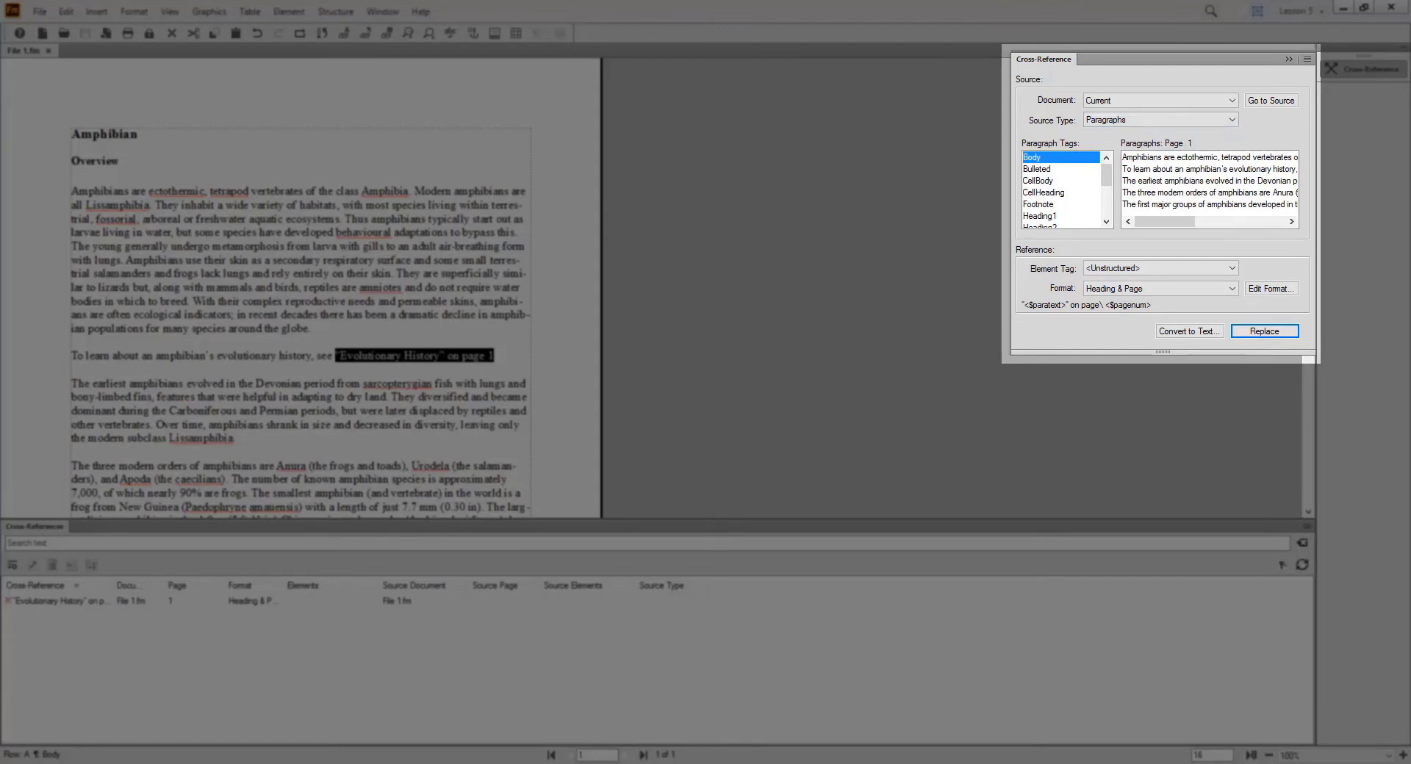
Replace the cross-reference's target with the Heading2 paragraph "Amphibian History".
left_click(1105, 222)
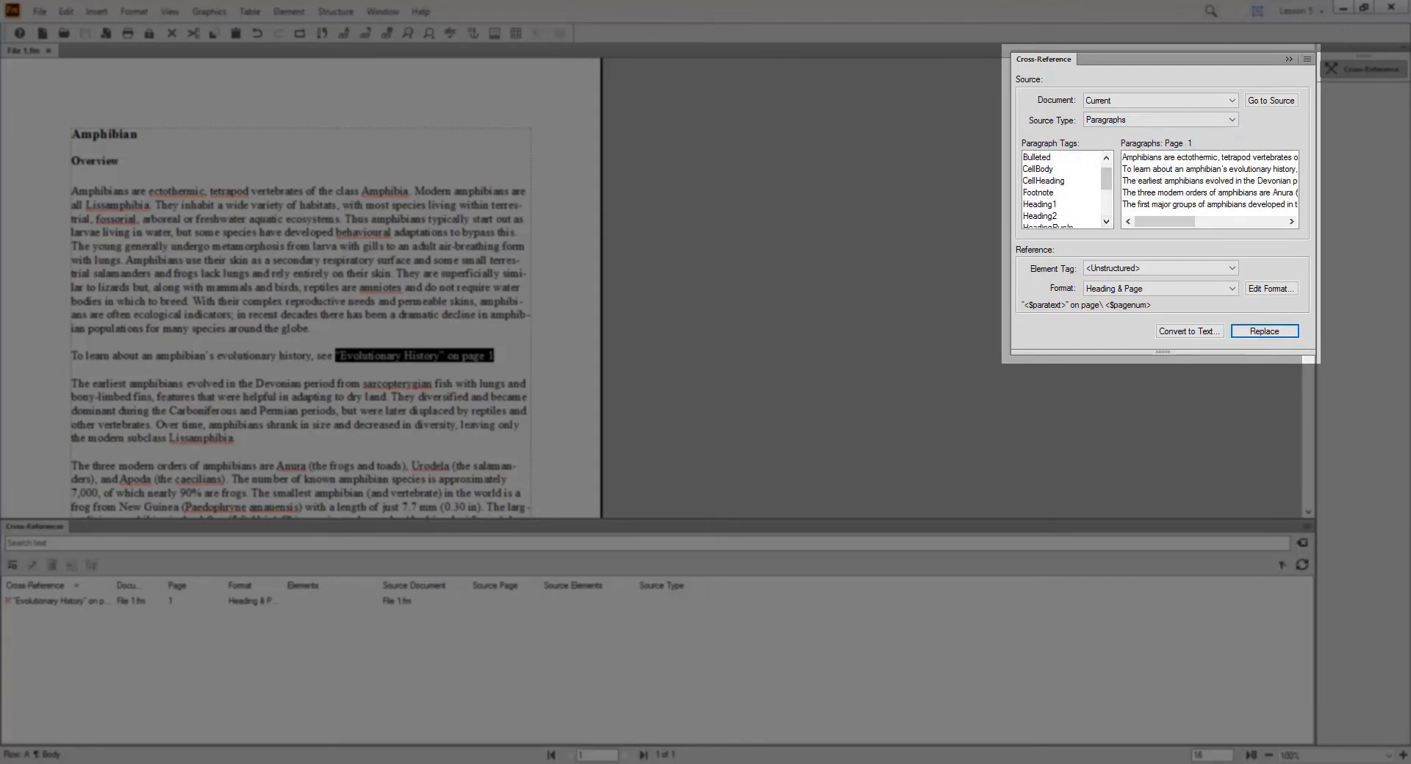
left_click(1040, 216)
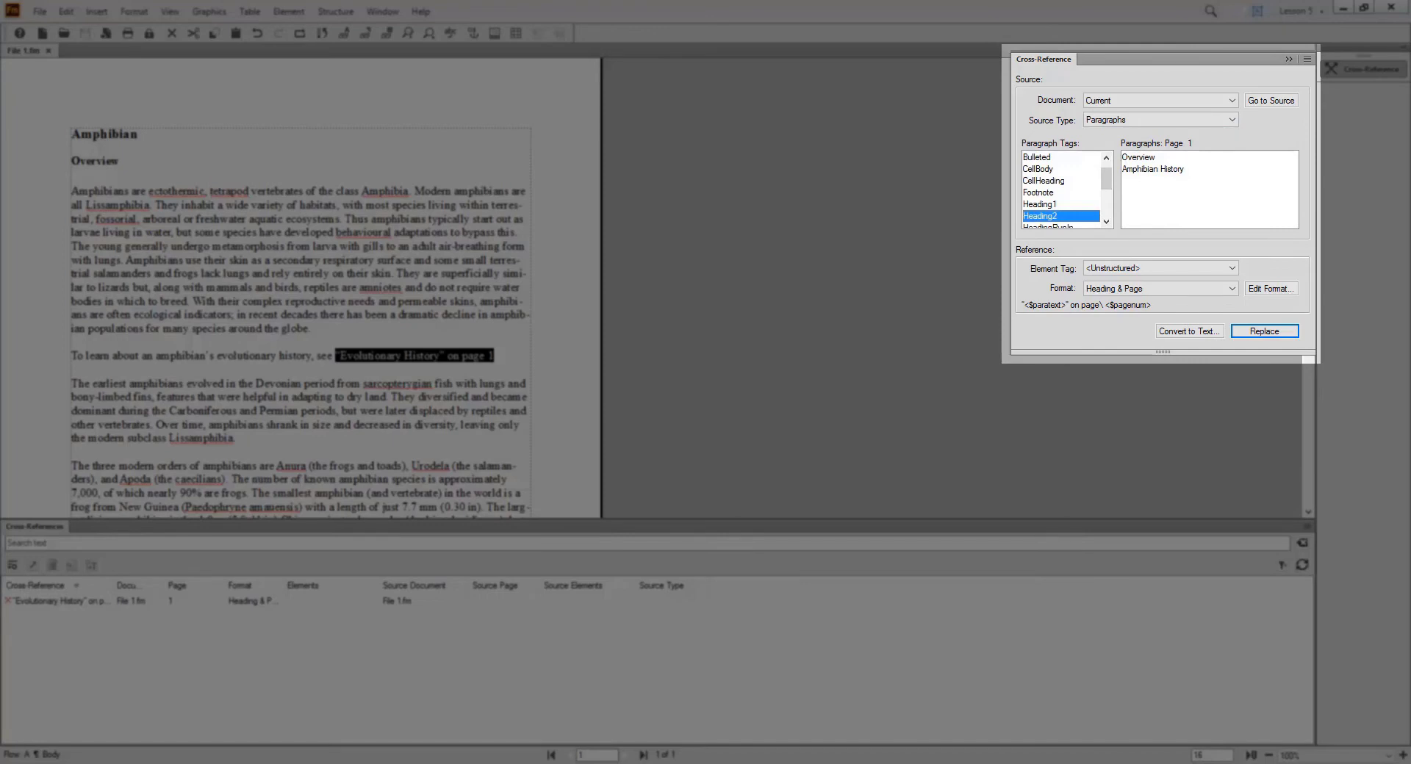
left_click(1138, 157)
left_click(1153, 169)
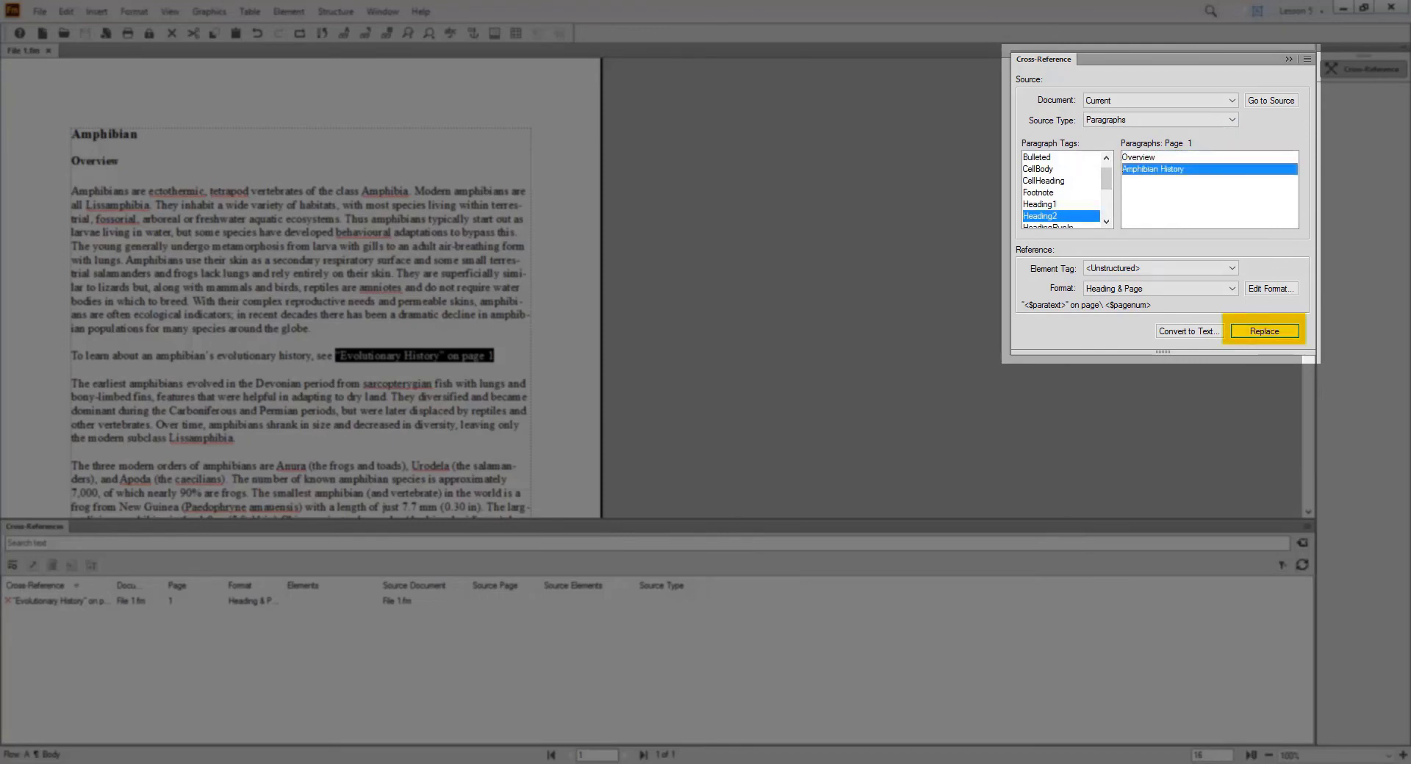
left_click(1264, 332)
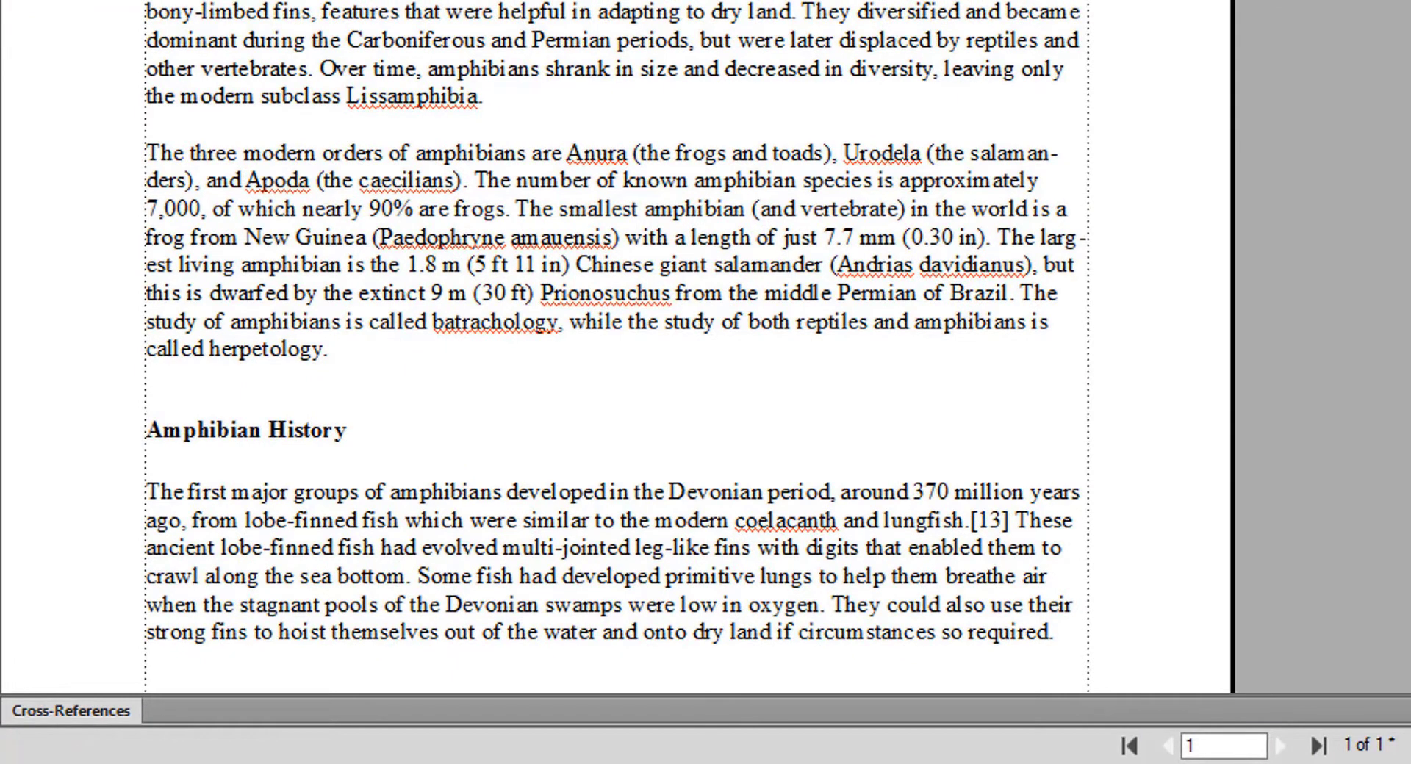
Delete the "Amphibian History" cross-reference from the document's cross-reference list.
left_click(71, 711)
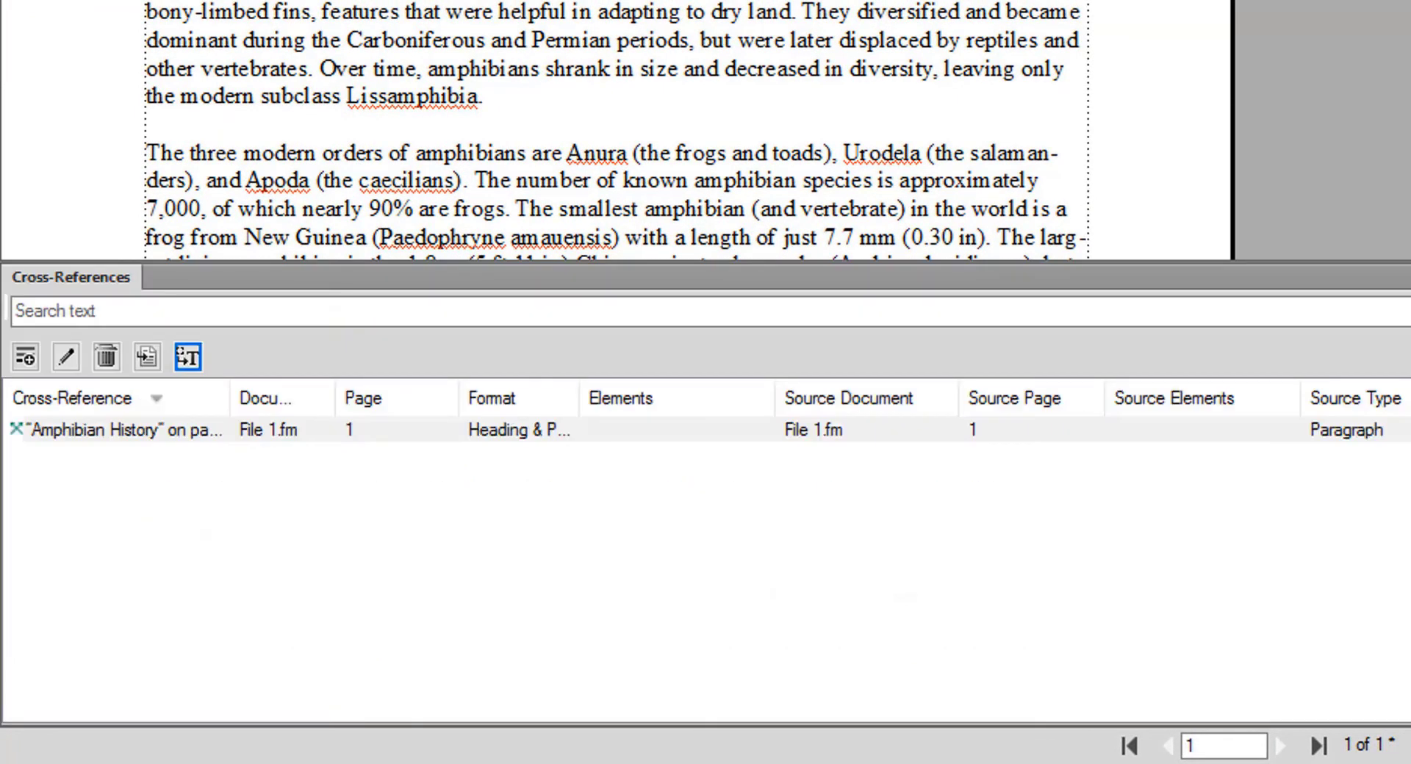
left_click(123, 430)
left_click(106, 357)
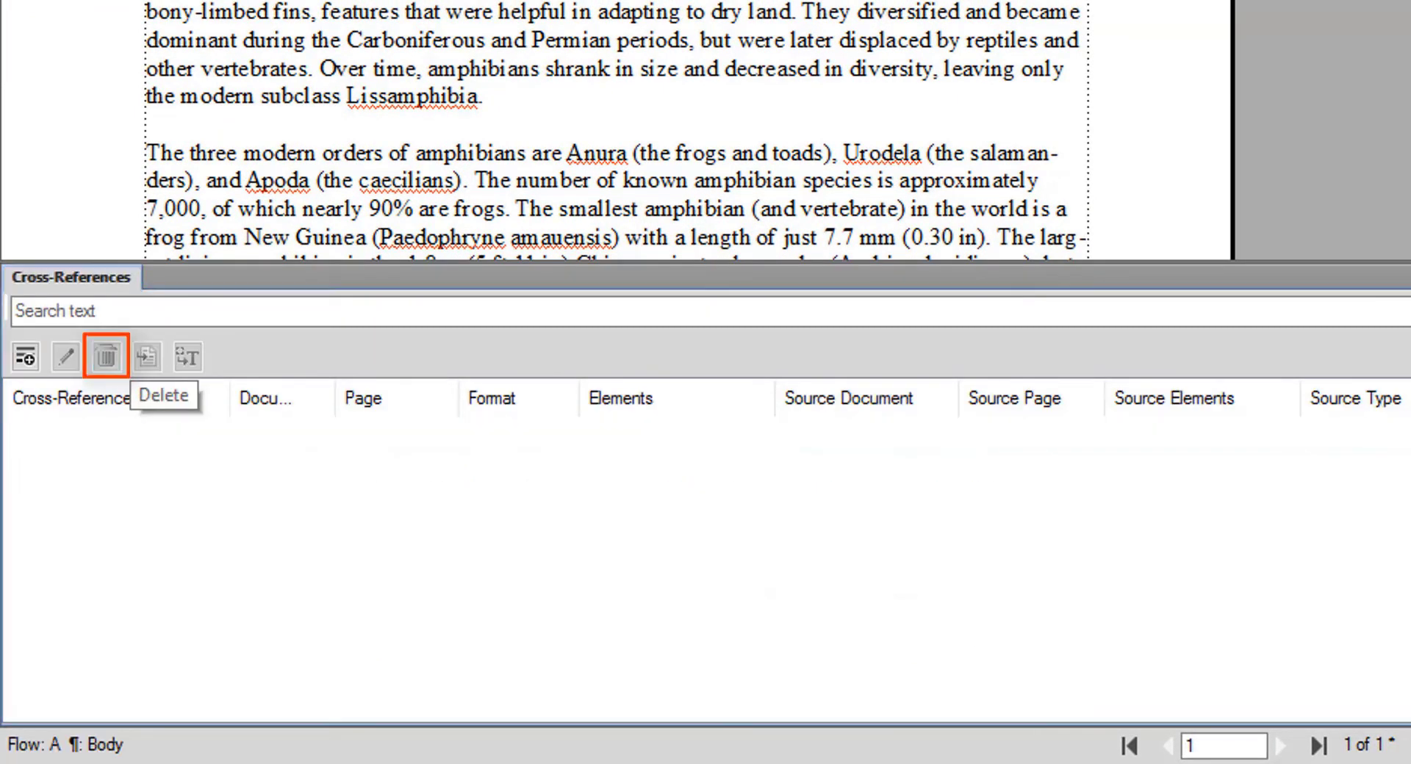